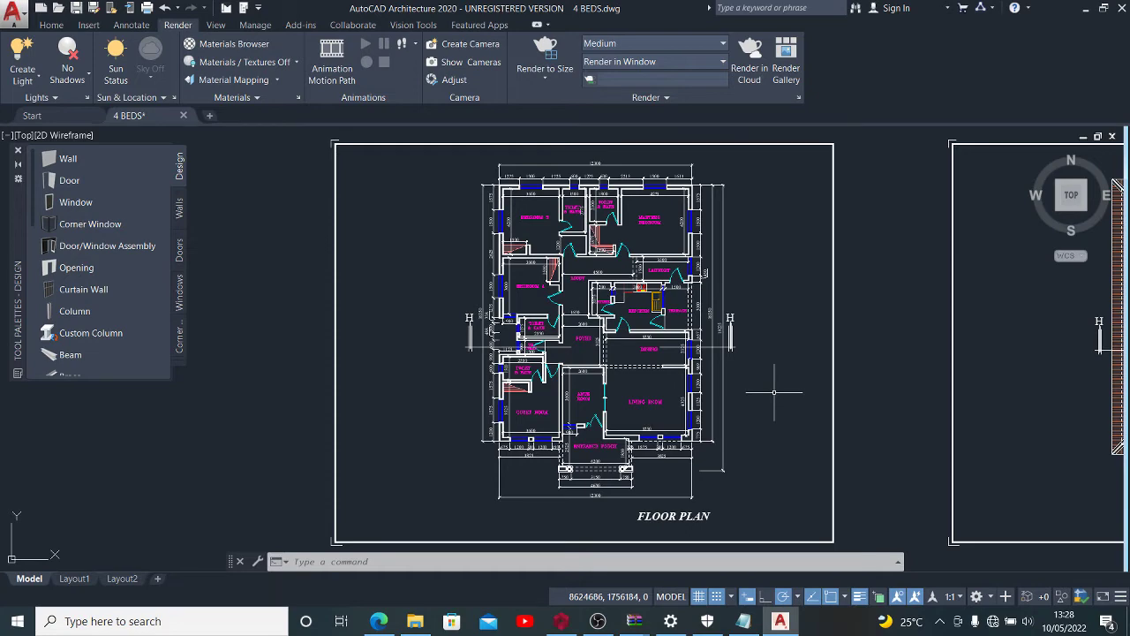
Open the plot settings for the 4 BEDS model, leave the page setup unchanged, and list the printers/plotters
key("ctrl+p")
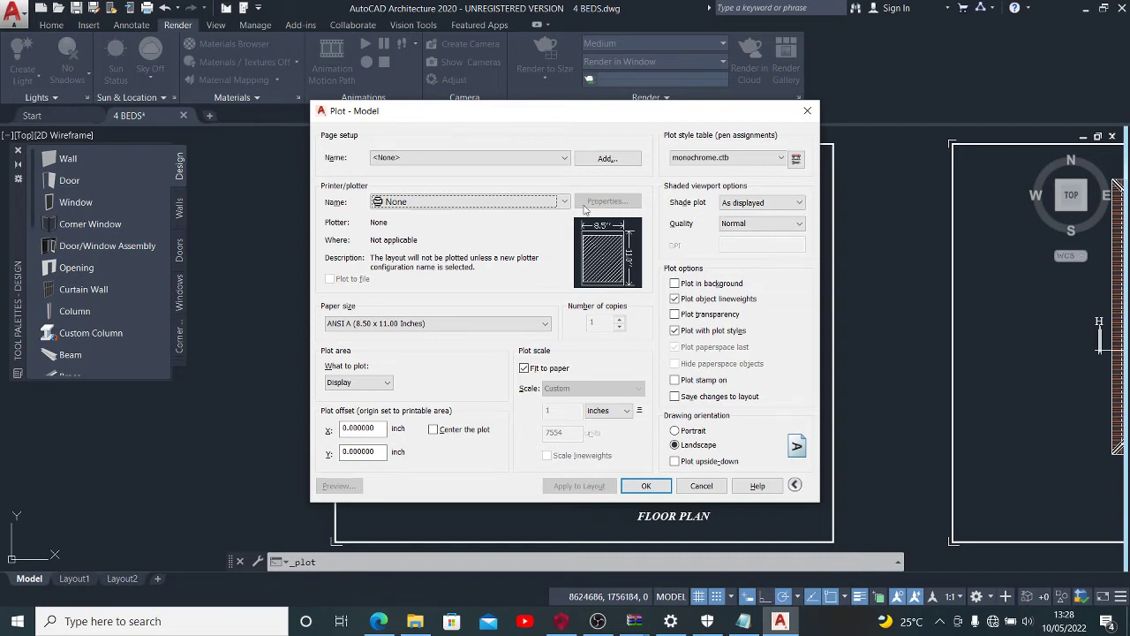
left_click(418, 157)
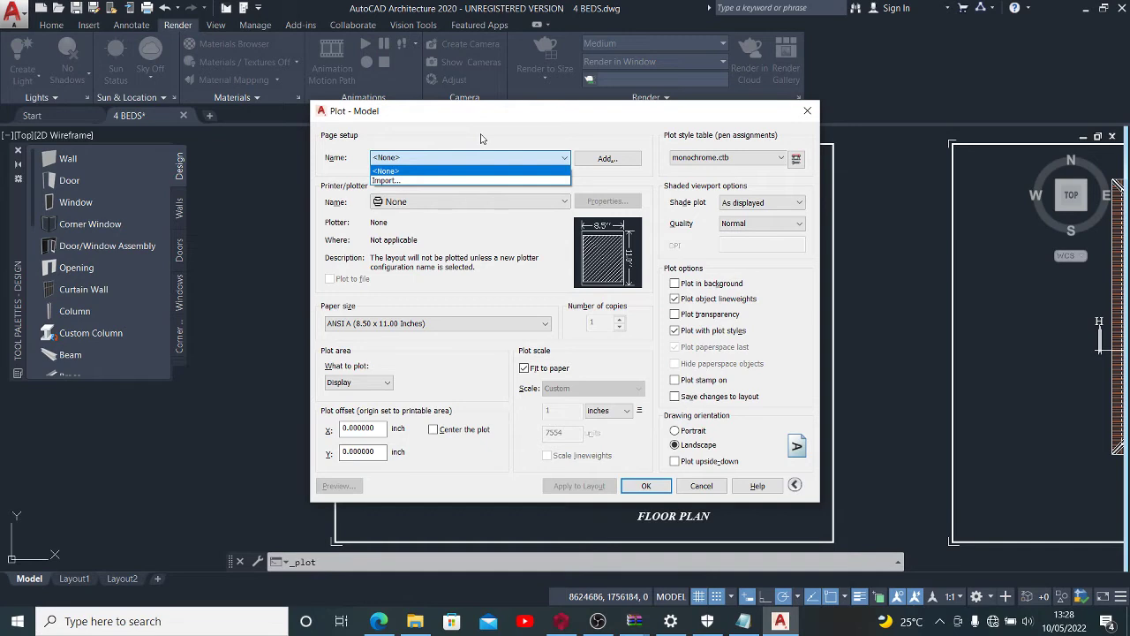
left_click(482, 139)
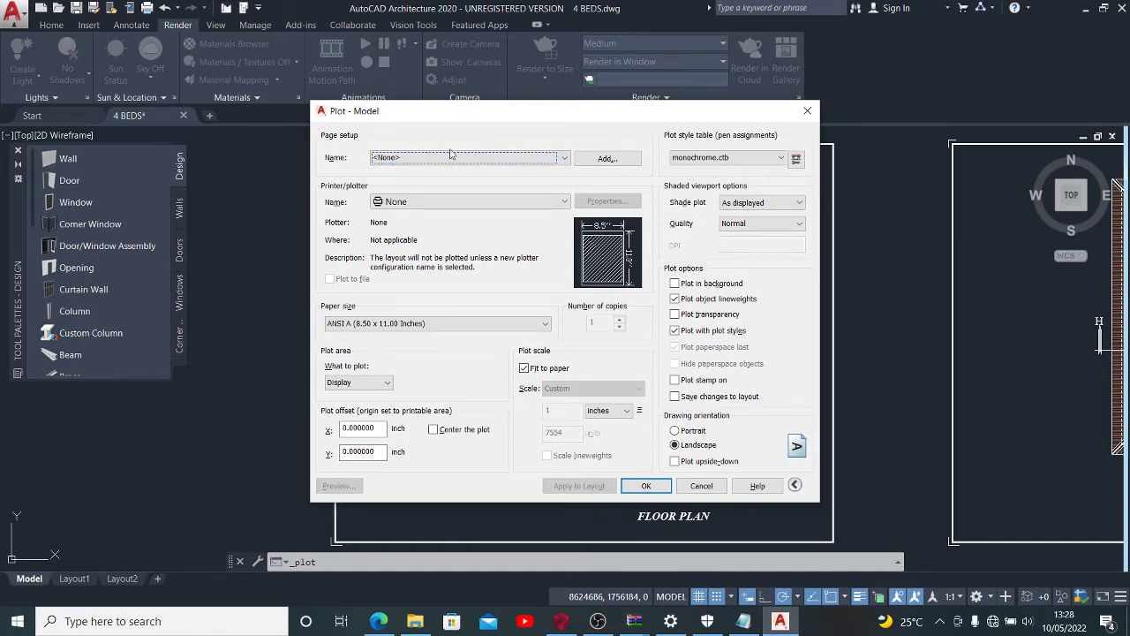
left_click(422, 209)
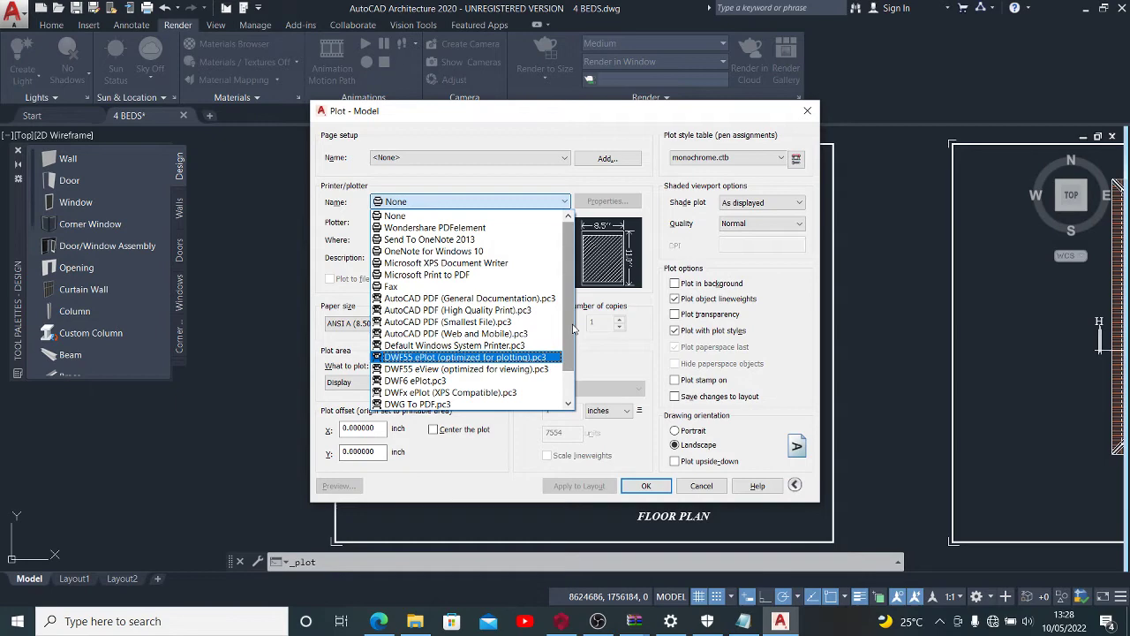
left_click_drag(569, 329, 564, 382)
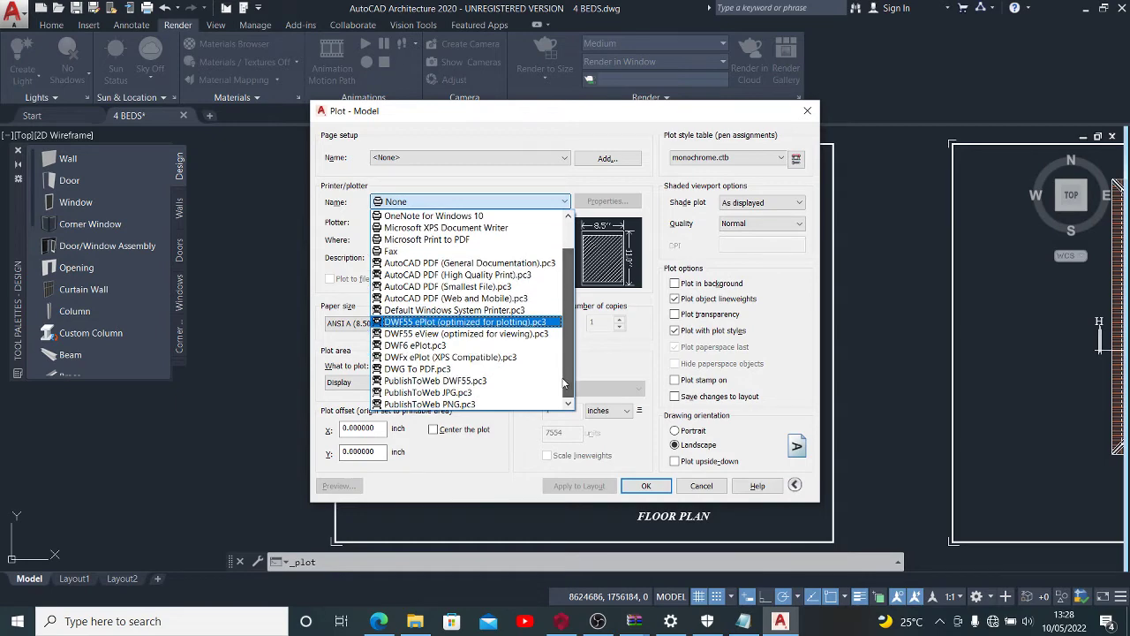
Plot with DWG To PDF.pc3 on ISO A4 (210.00 x 297.00 MM) paper
left_click(486, 373)
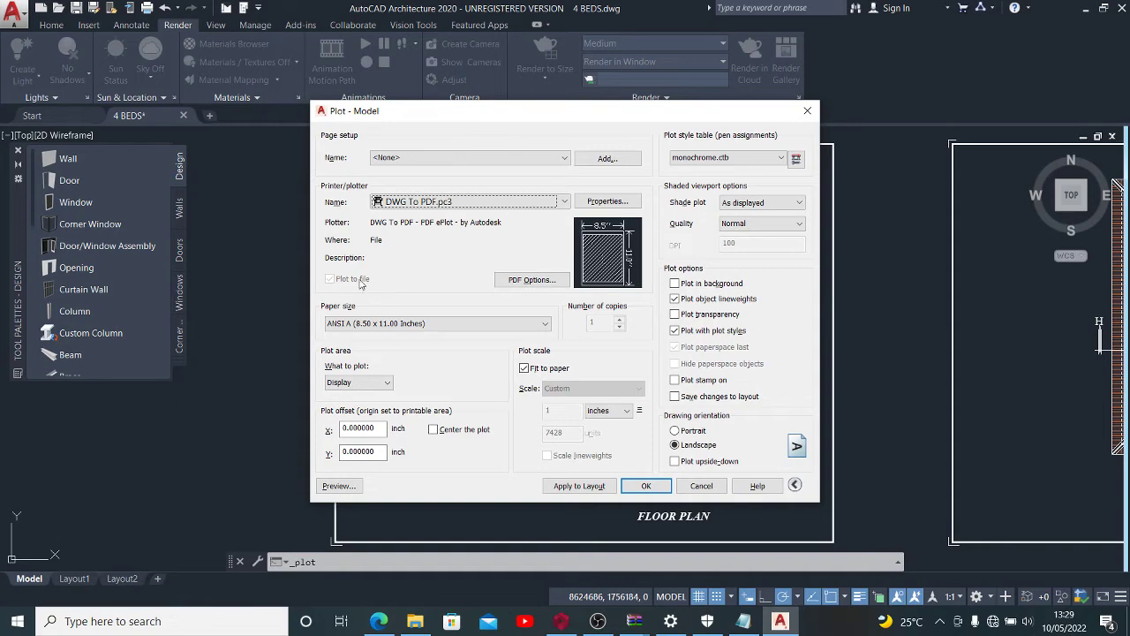
left_click(446, 324)
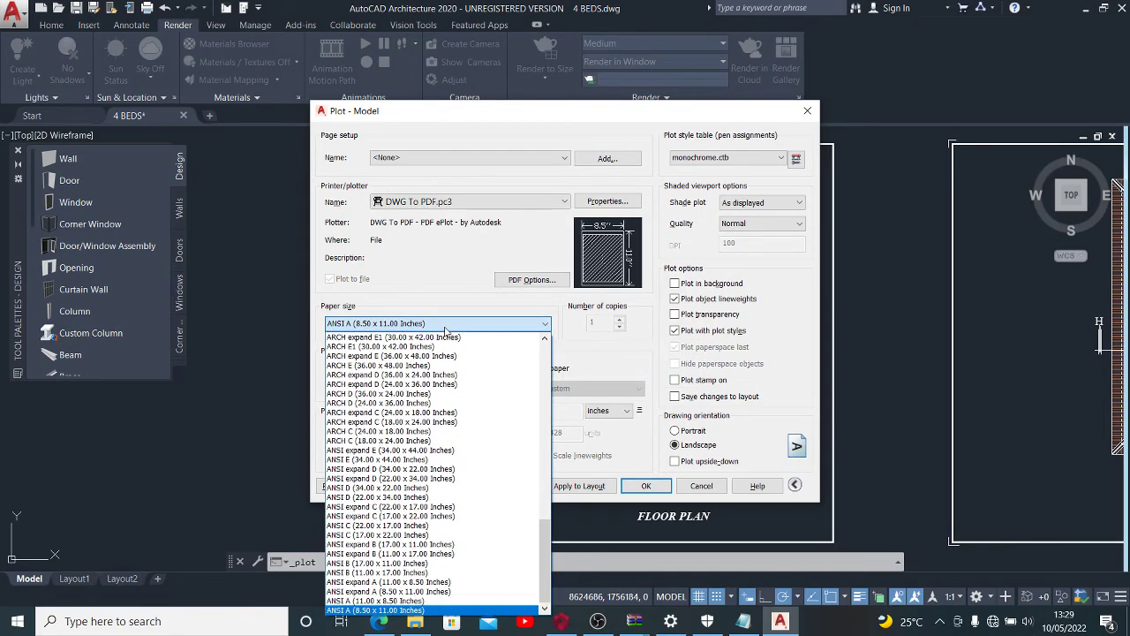
scroll(442, 468, "up", 9)
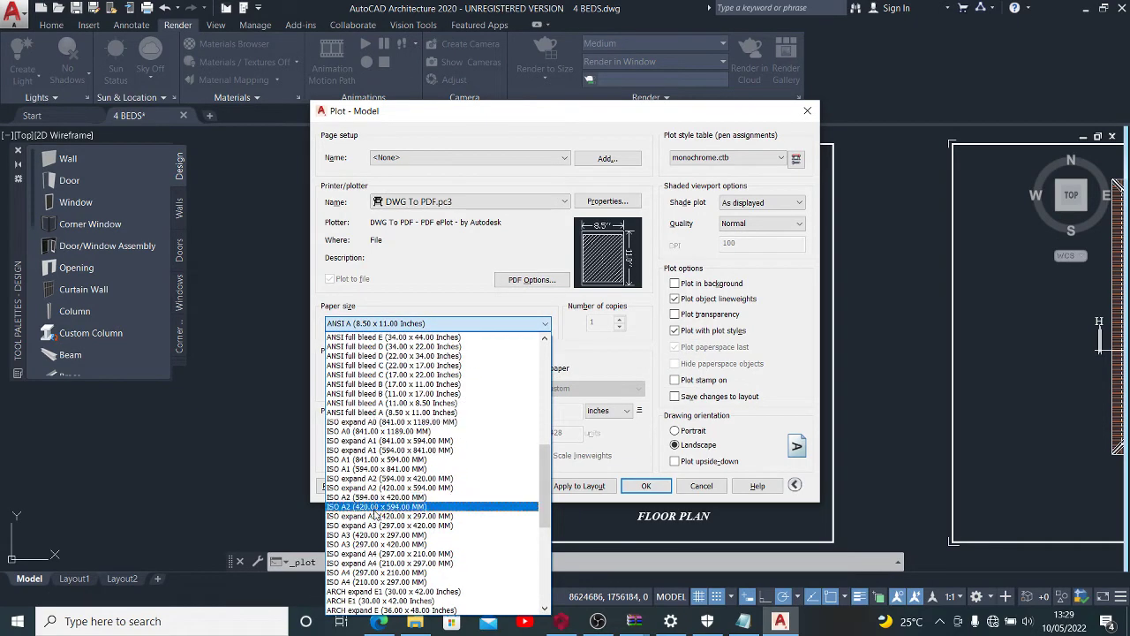
left_click(421, 582)
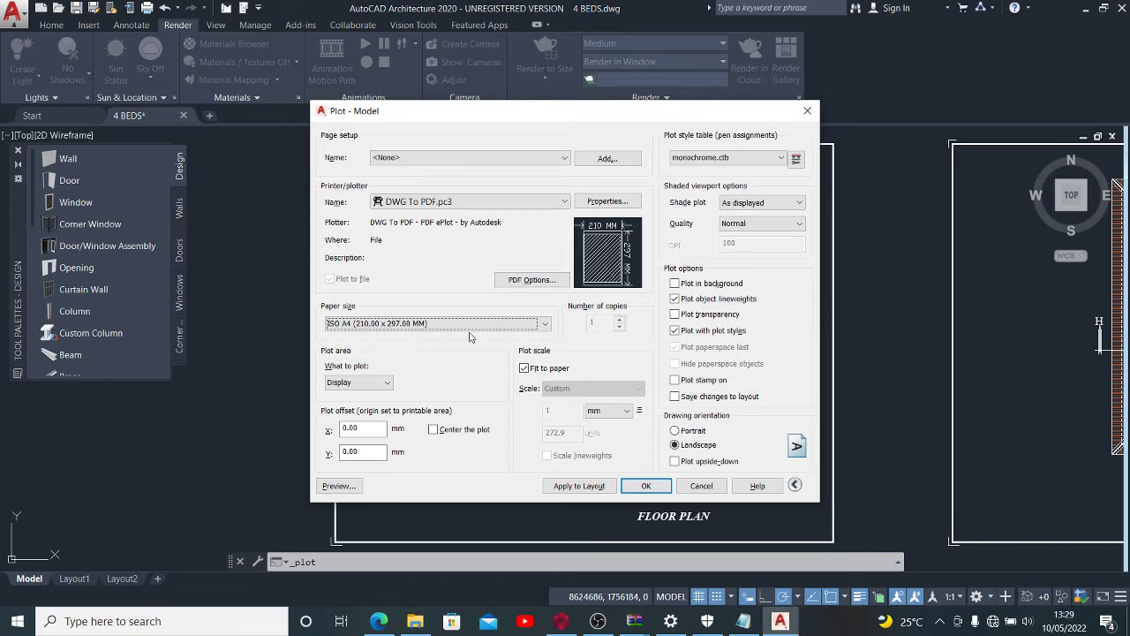
Try monochrome.ctb for all layouts, then set the plot style table back to None
left_click(389, 386)
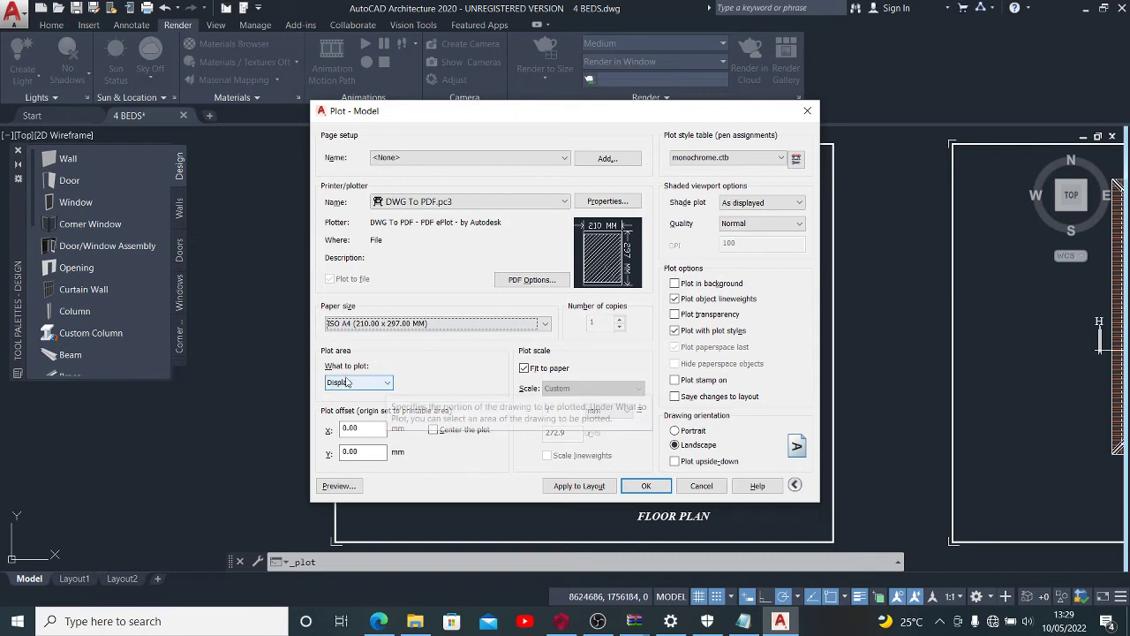
left_click(727, 159)
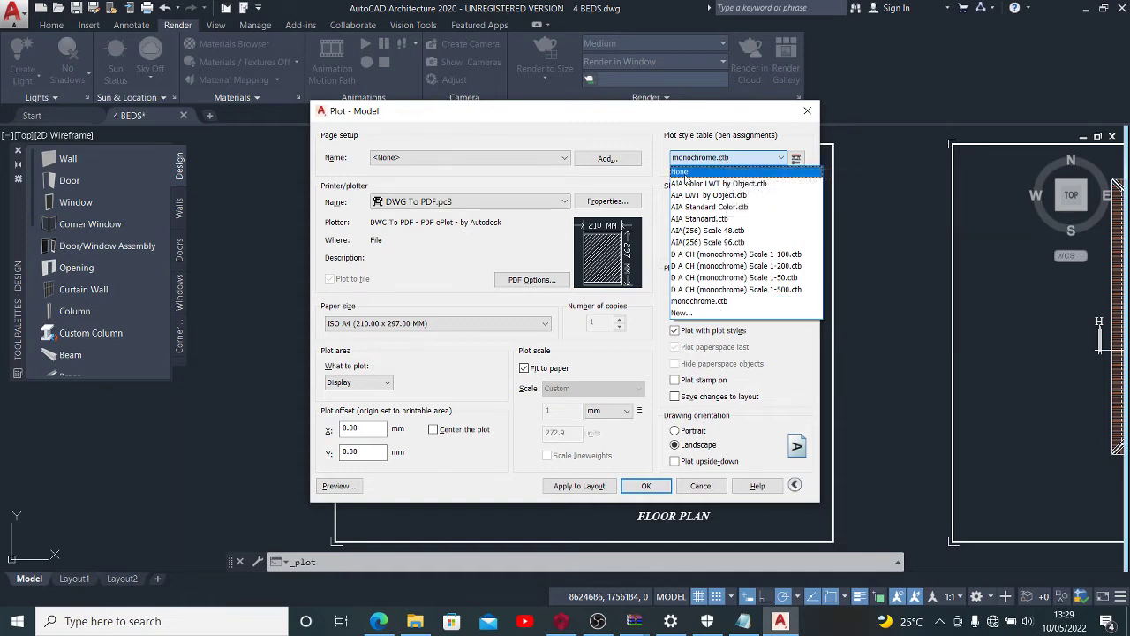
left_click(688, 171)
left_click(780, 159)
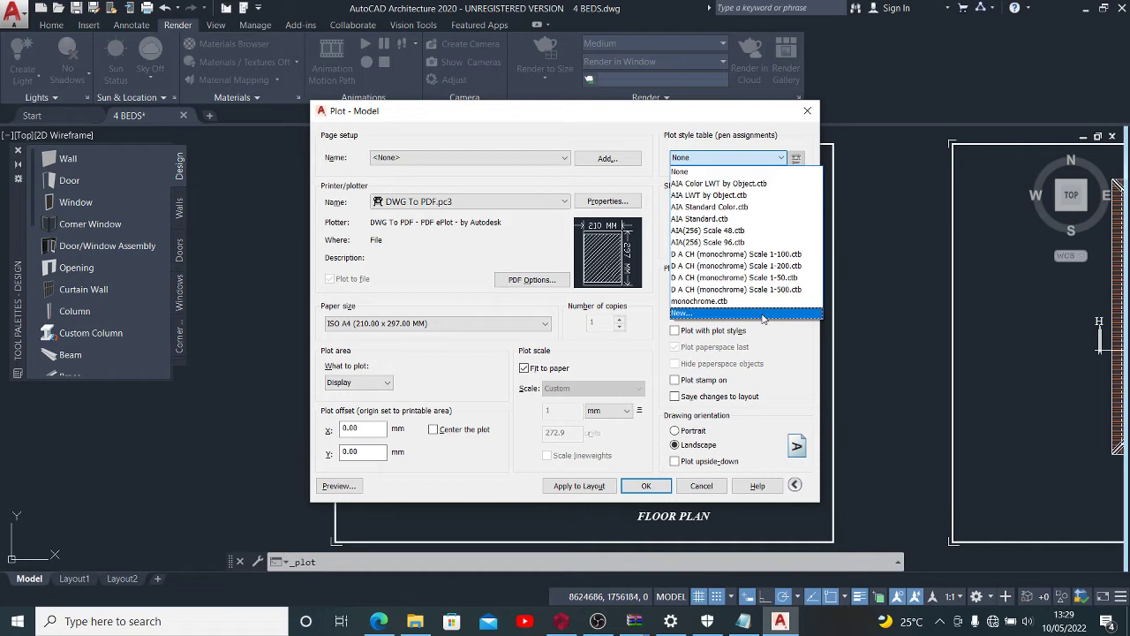
left_click(711, 301)
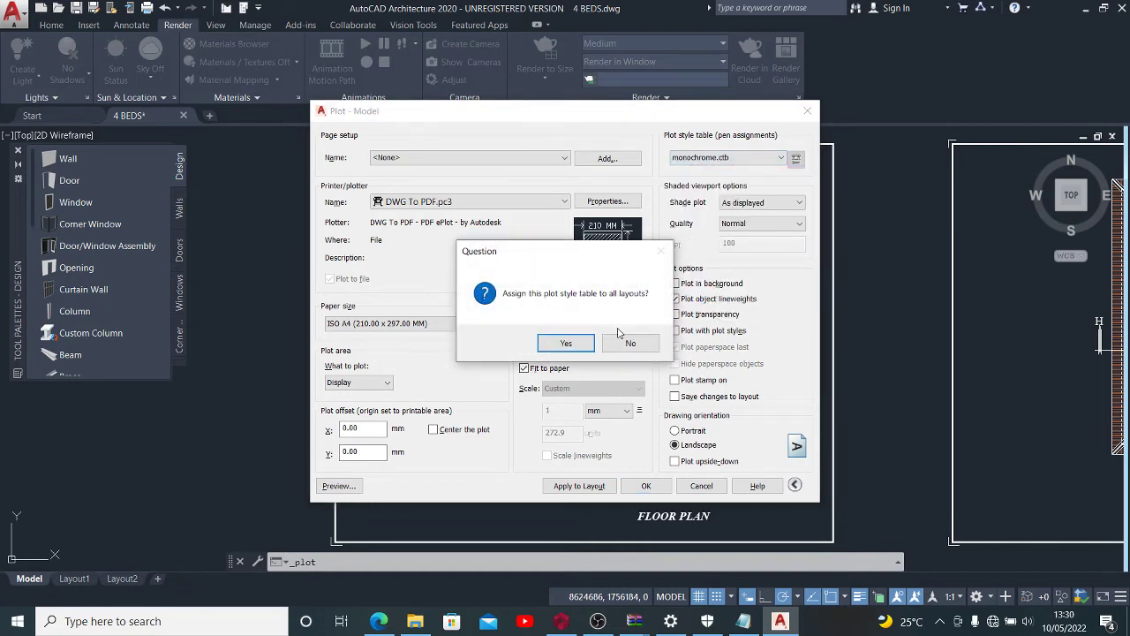
left_click(569, 343)
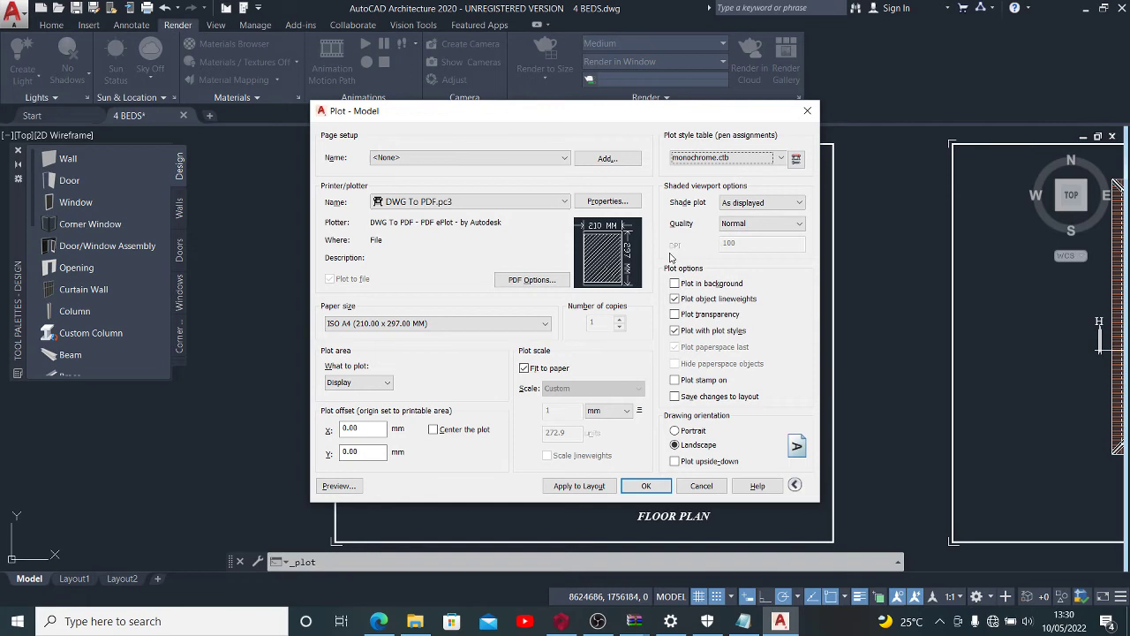
left_click(780, 159)
scroll(726, 183, "up", 5)
left_click(724, 181)
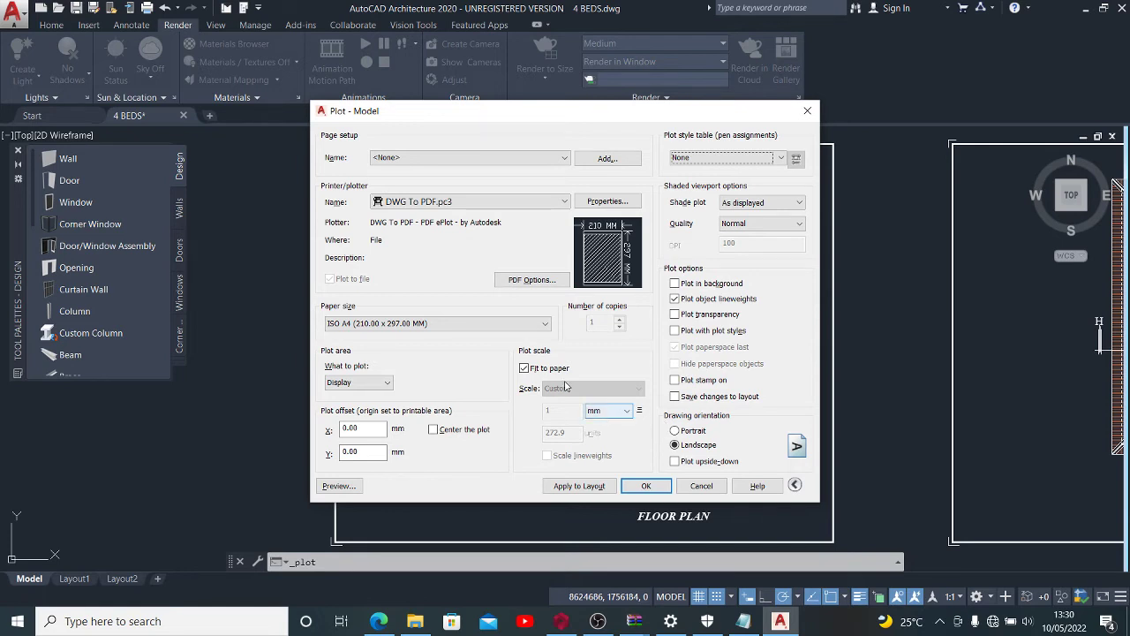
Keep Fit to paper and Landscape orientation on, and centre the plot on the sheet
left_click(538, 370)
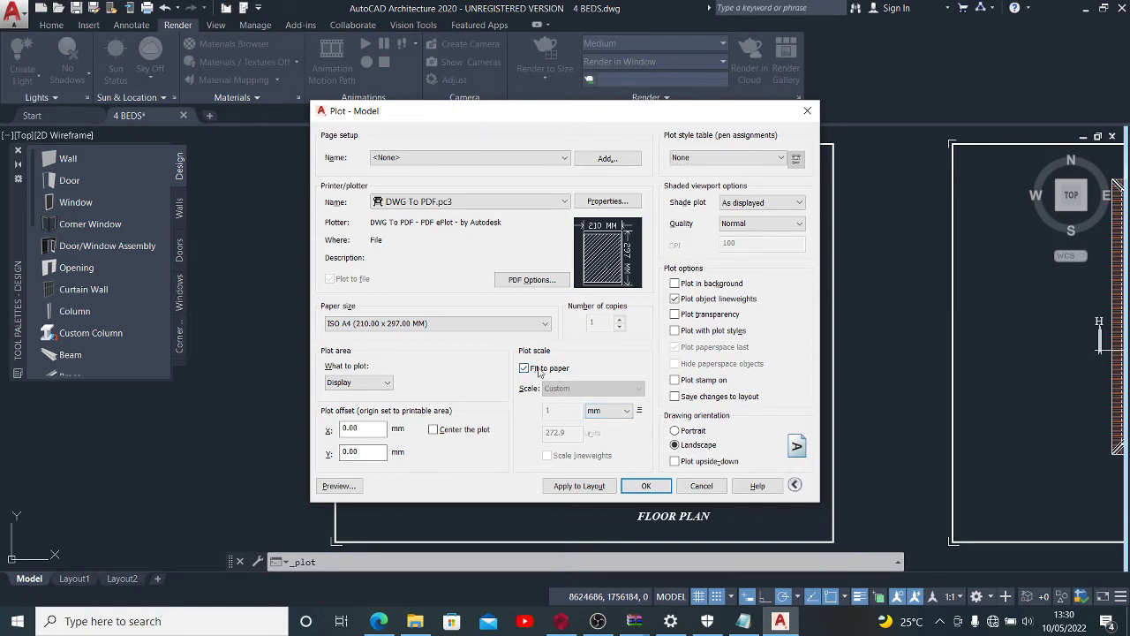
left_click(536, 370)
left_click(688, 431)
left_click(686, 446)
left_click(433, 430)
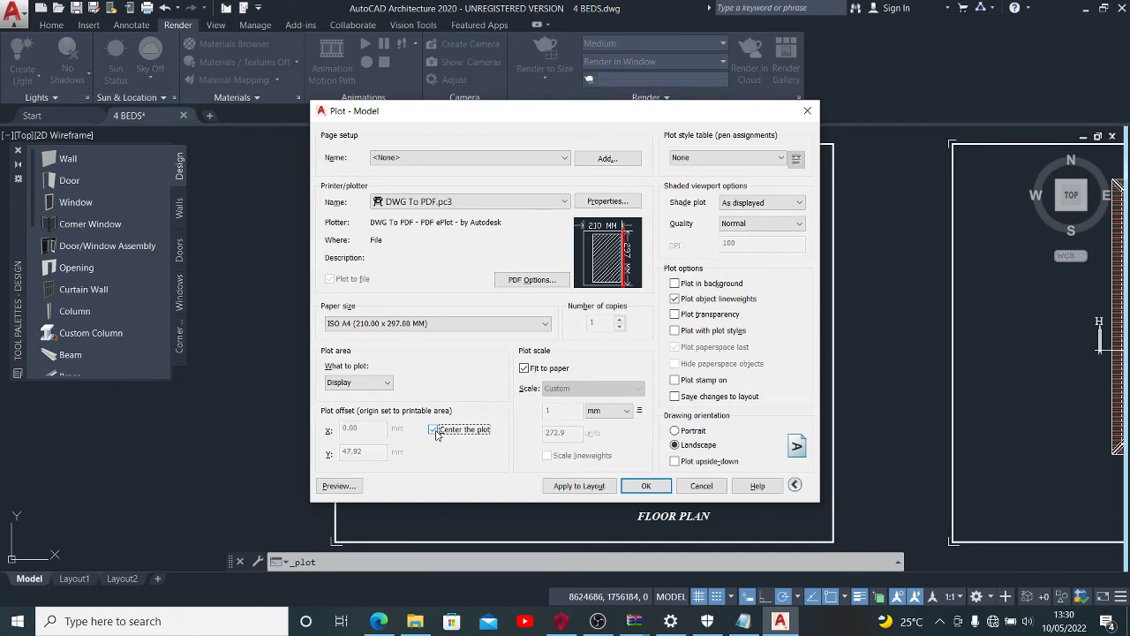
left_click(377, 382)
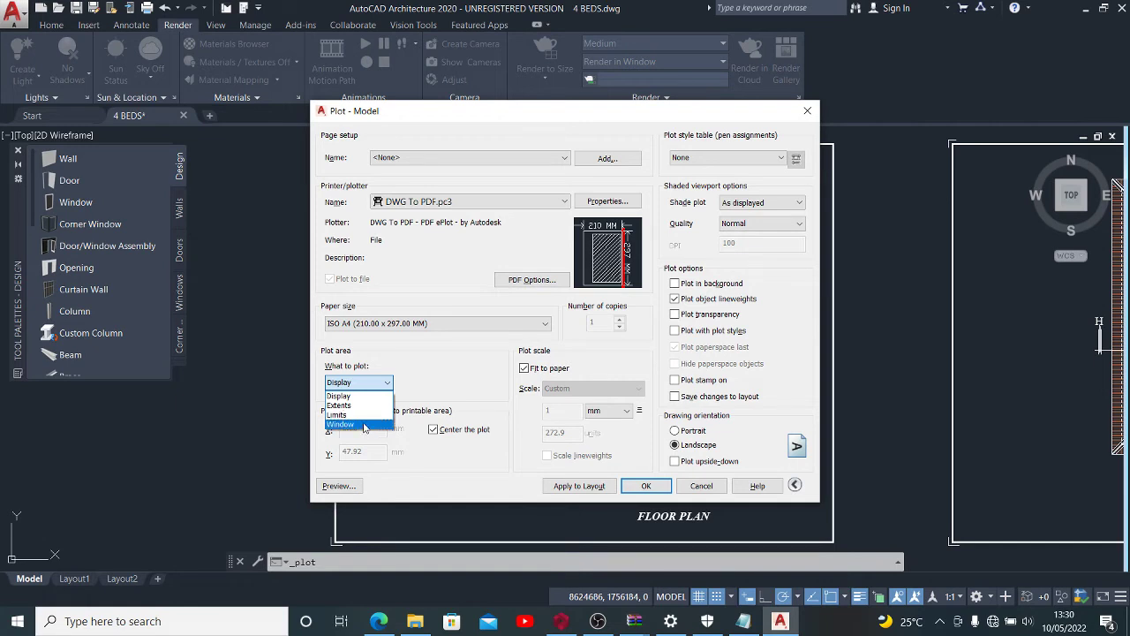
Plot a Window from the frame's top-left corner to the sheet's bottom-right corner
left_click(364, 425)
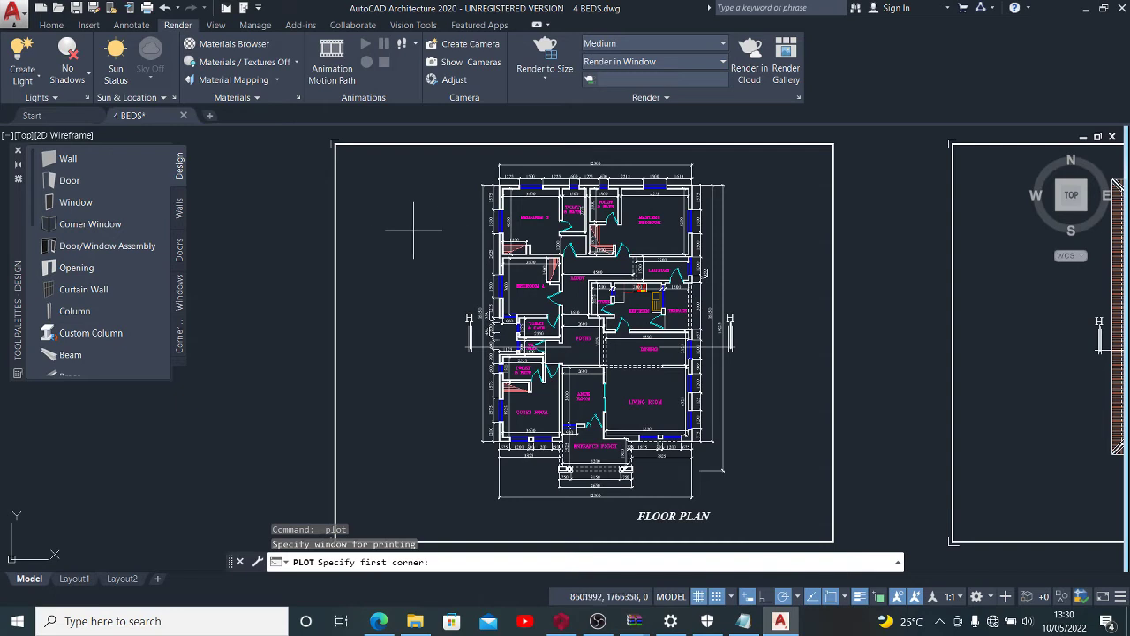
left_click(335, 143)
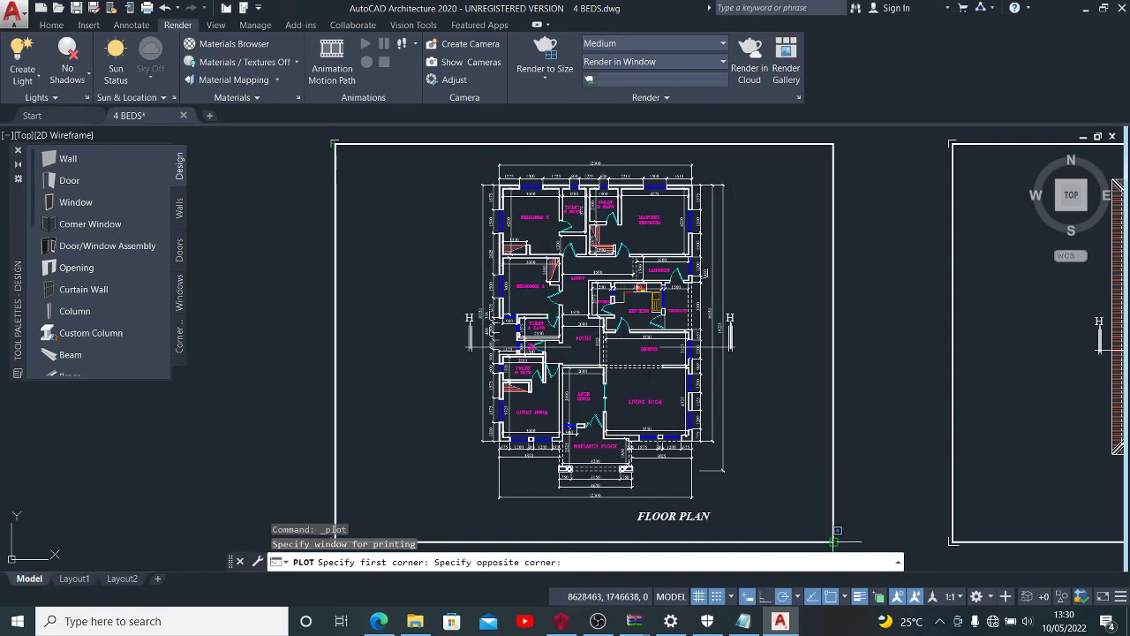
left_click(831, 541)
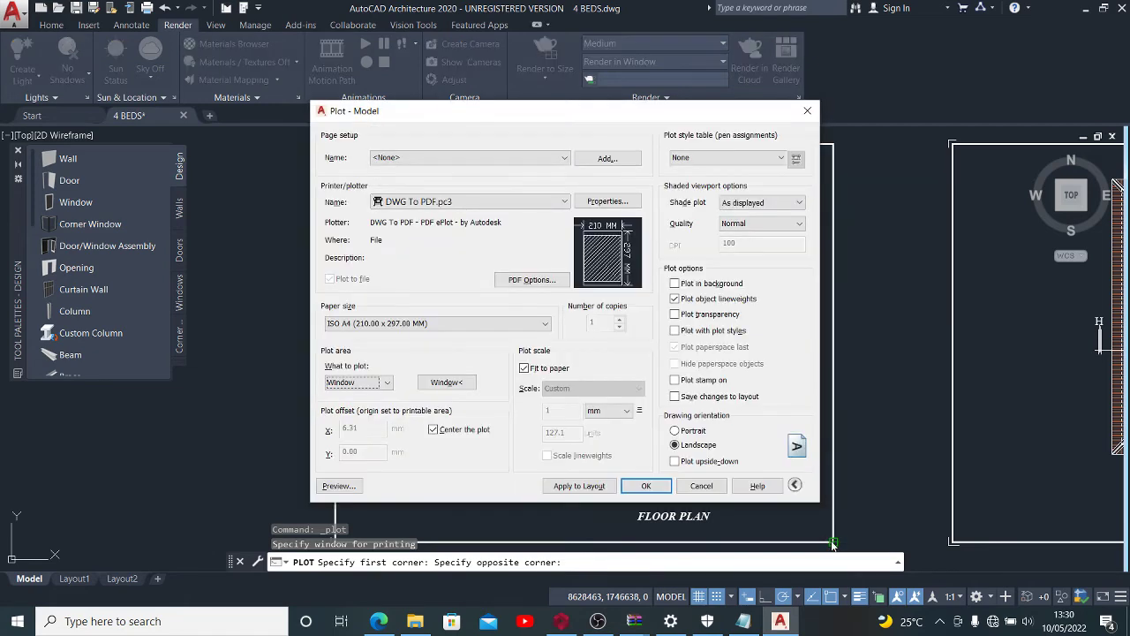
left_click(332, 491)
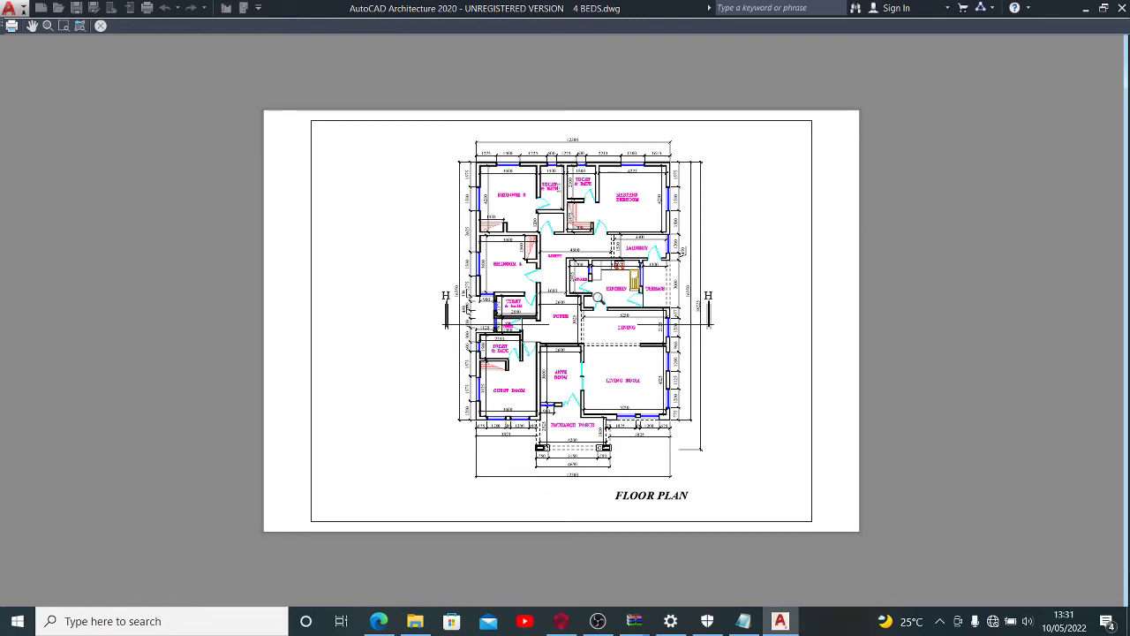
key("Escape")
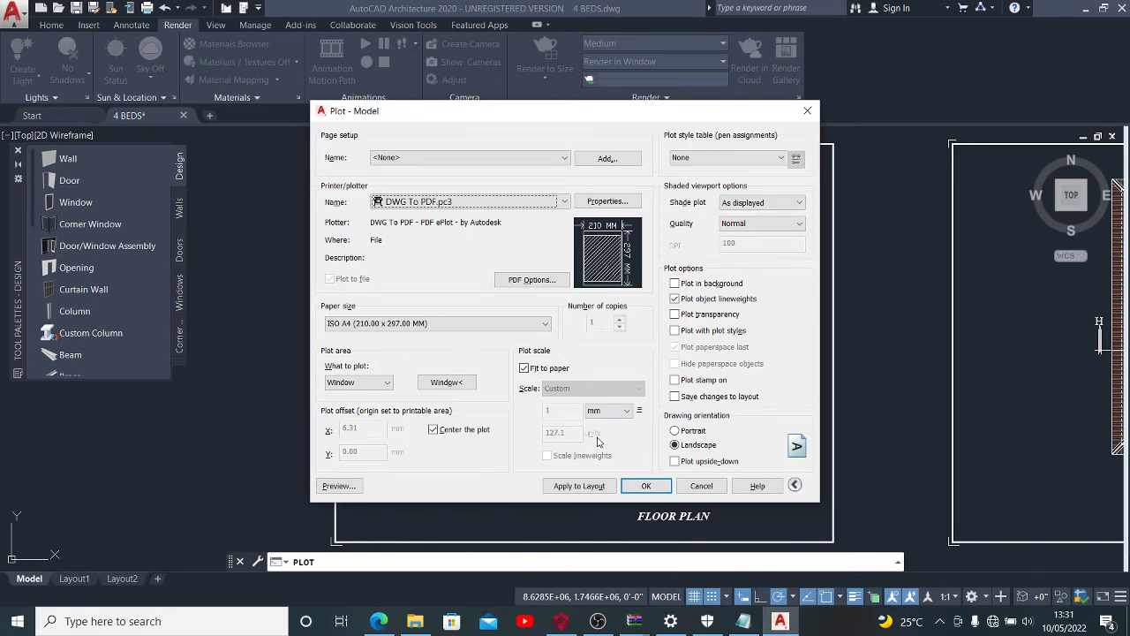
Plot to the Desktop as '4 BEDS.pdf', removing the '-Model' ending from the file name
left_click(648, 488)
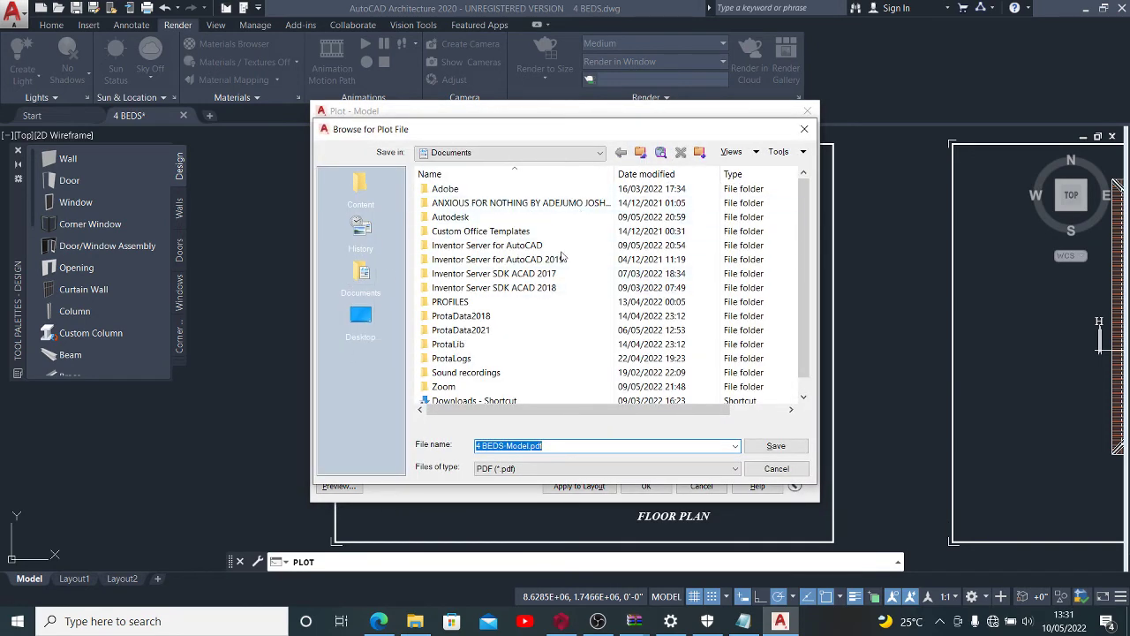
left_click(359, 316)
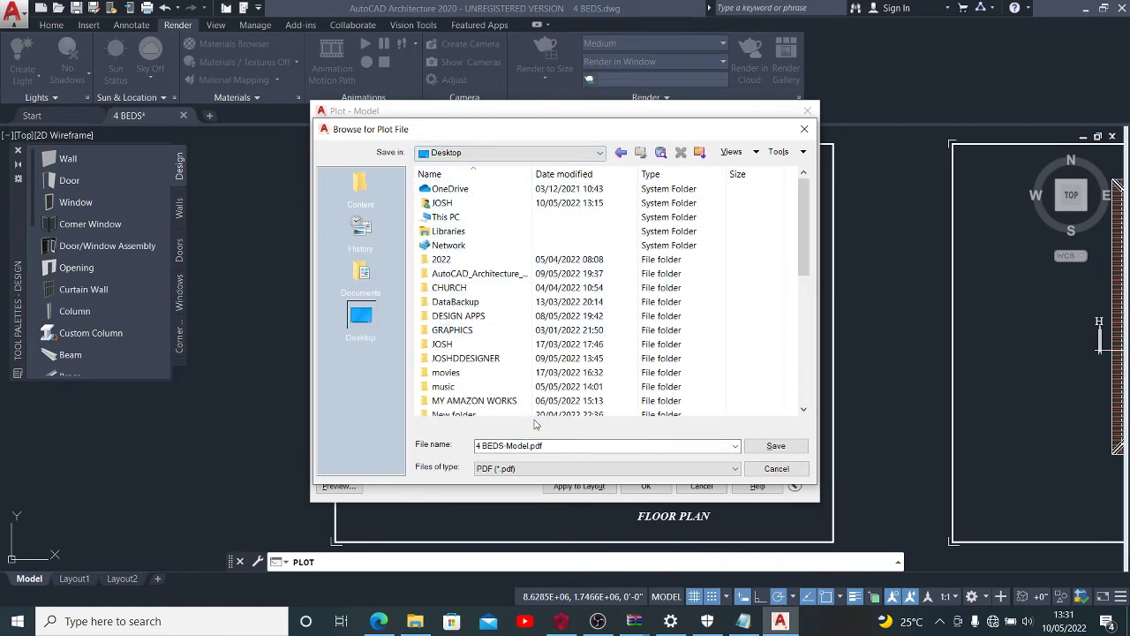
left_click(560, 446)
double_click(560, 446)
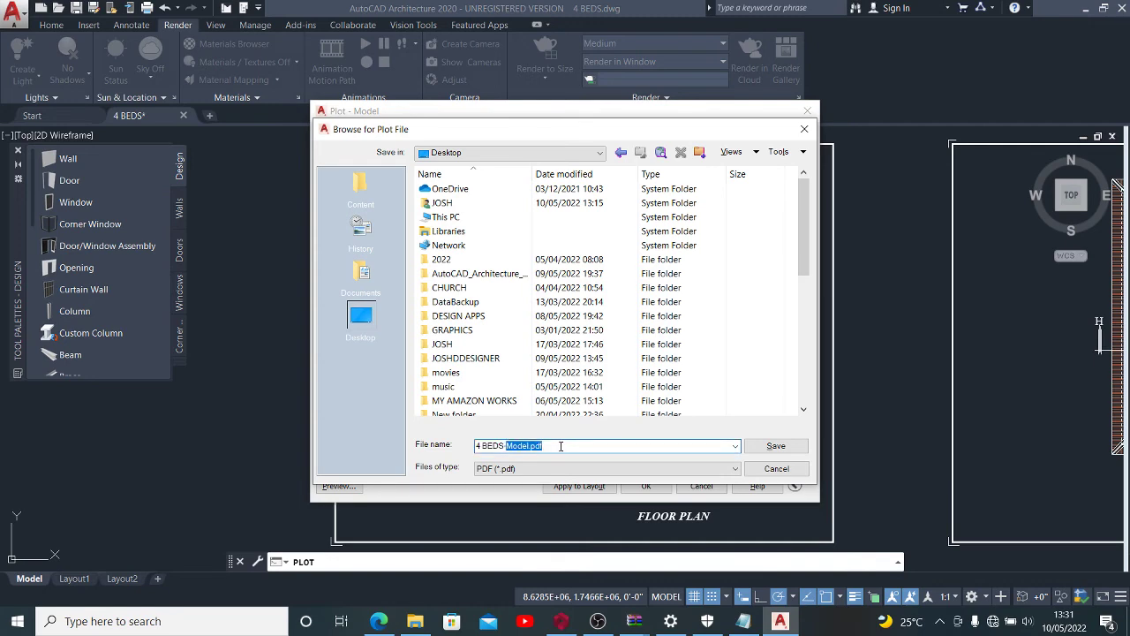
key("BackSpace")
left_click(775, 446)
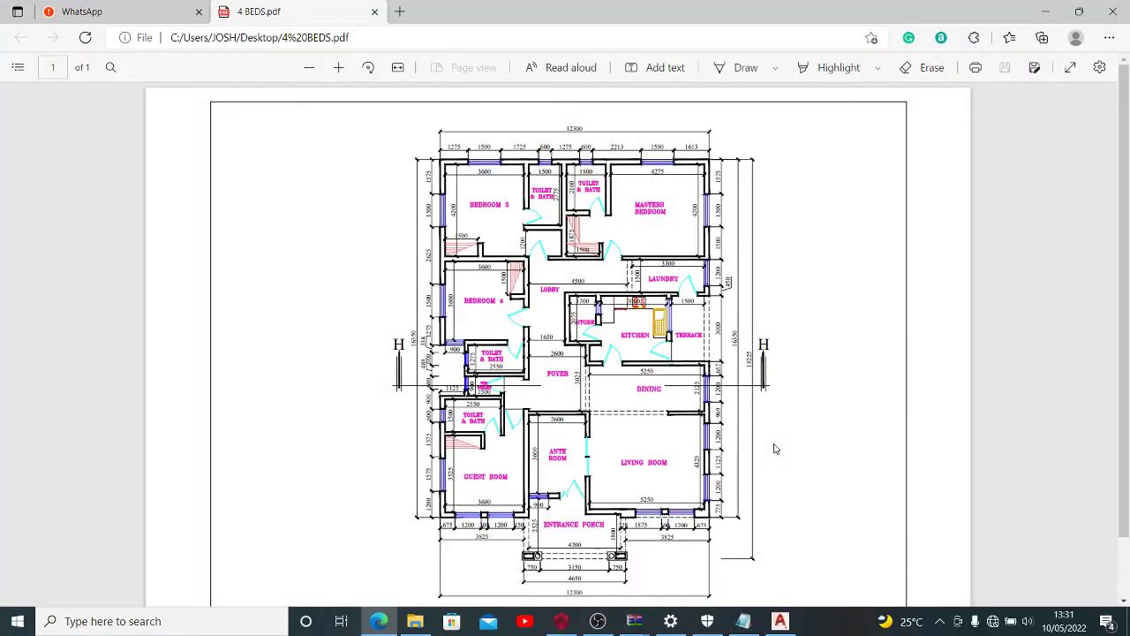
scroll(774, 448, "down", 1)
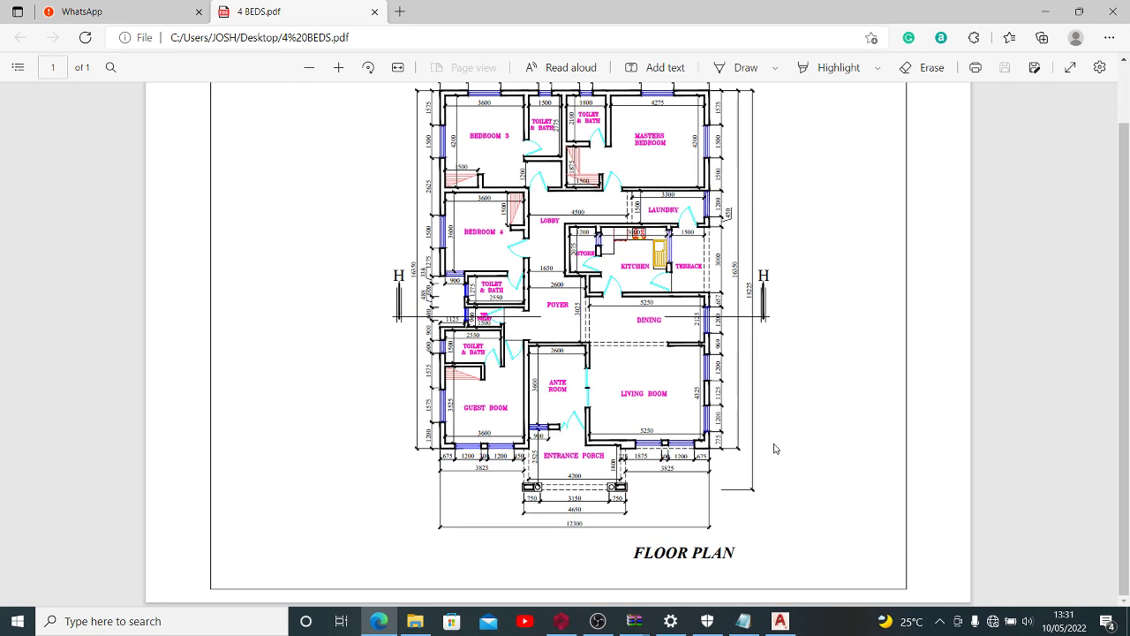
scroll(775, 449, "up", 1)
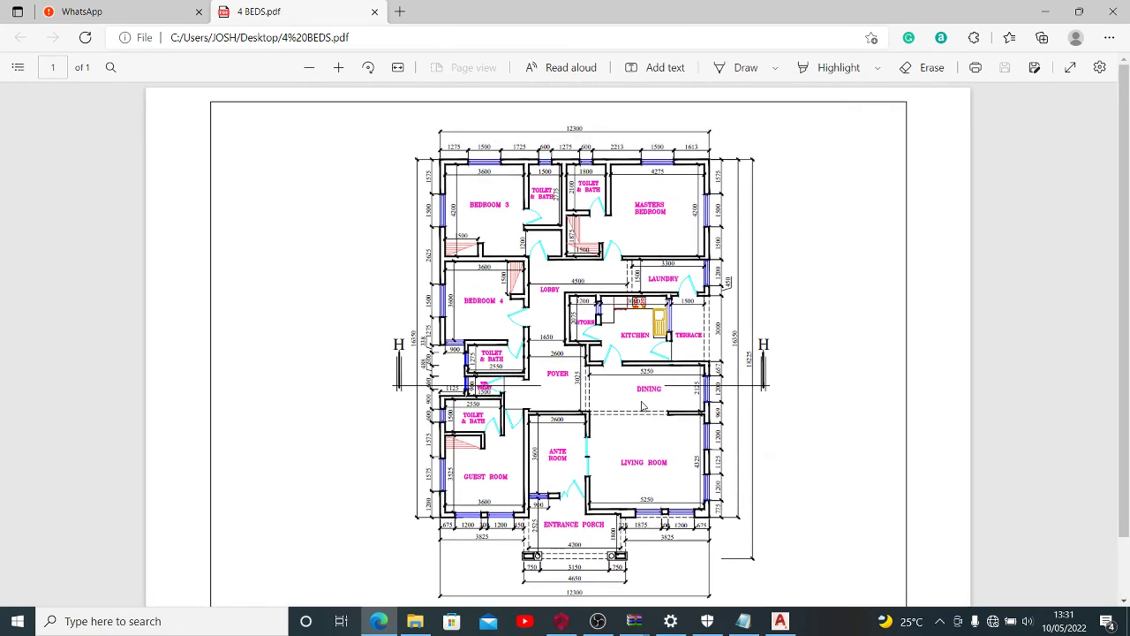
Bring AutoCAD back to the front and start the PLOT command
left_click(1049, 10)
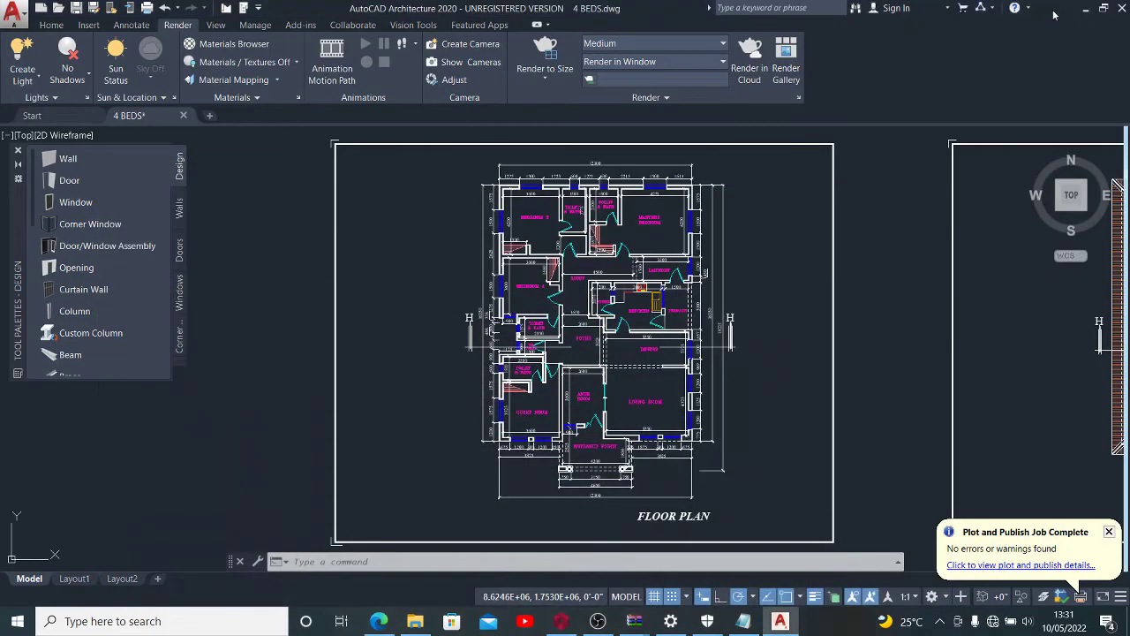
scroll(671, 355, "up", 2)
scroll(672, 362, "down", 3)
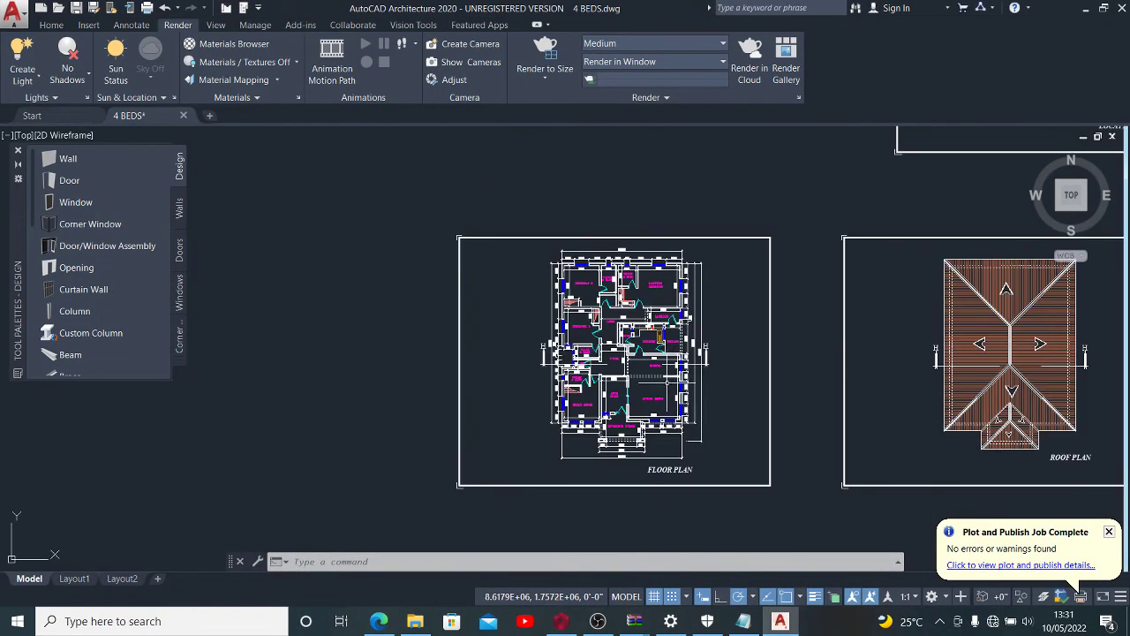
scroll(667, 375, "up", 1)
type("plot")
key("Return")
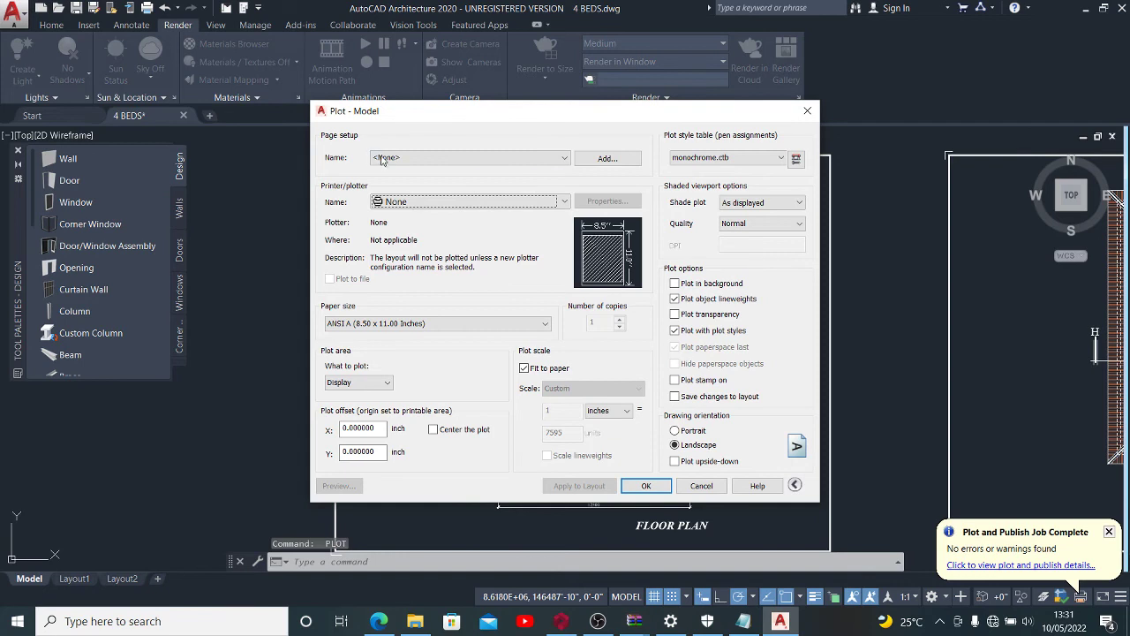
Apply the <Previous plot> page setup to restore DWG To PDF, ISO A4 and Window plotting
left_click(385, 158)
left_click(519, 131)
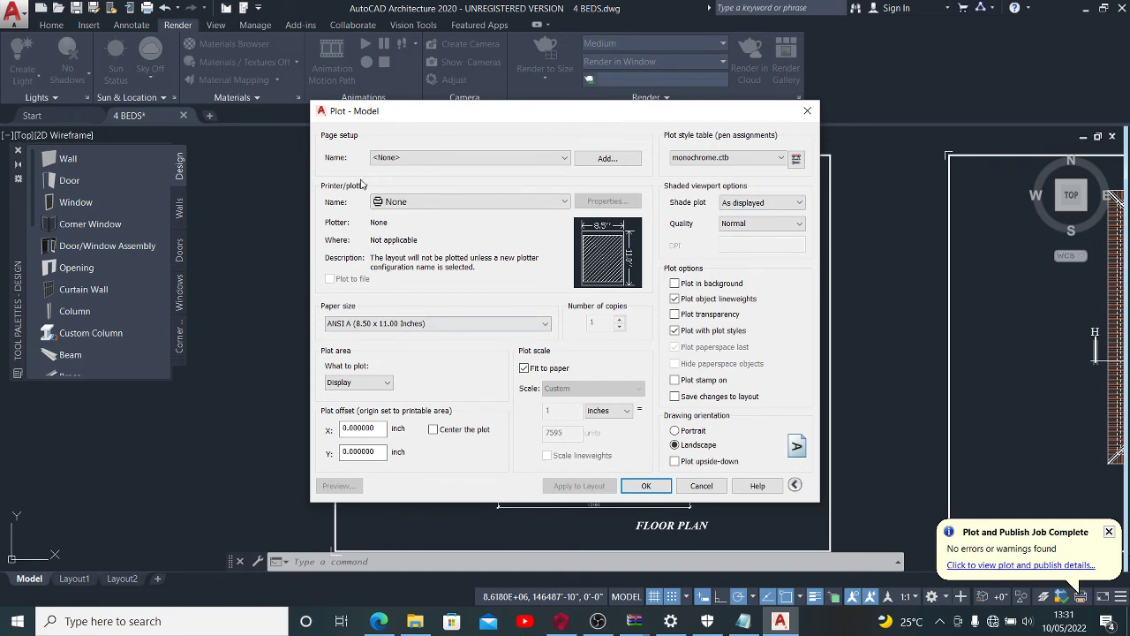
left_click(418, 164)
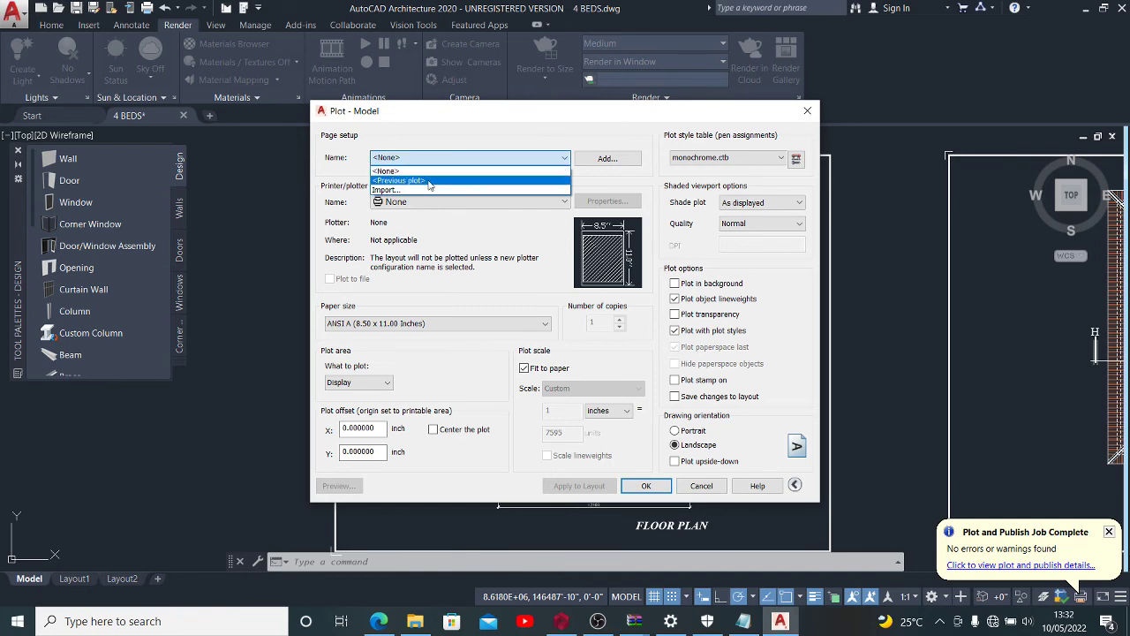
left_click(429, 181)
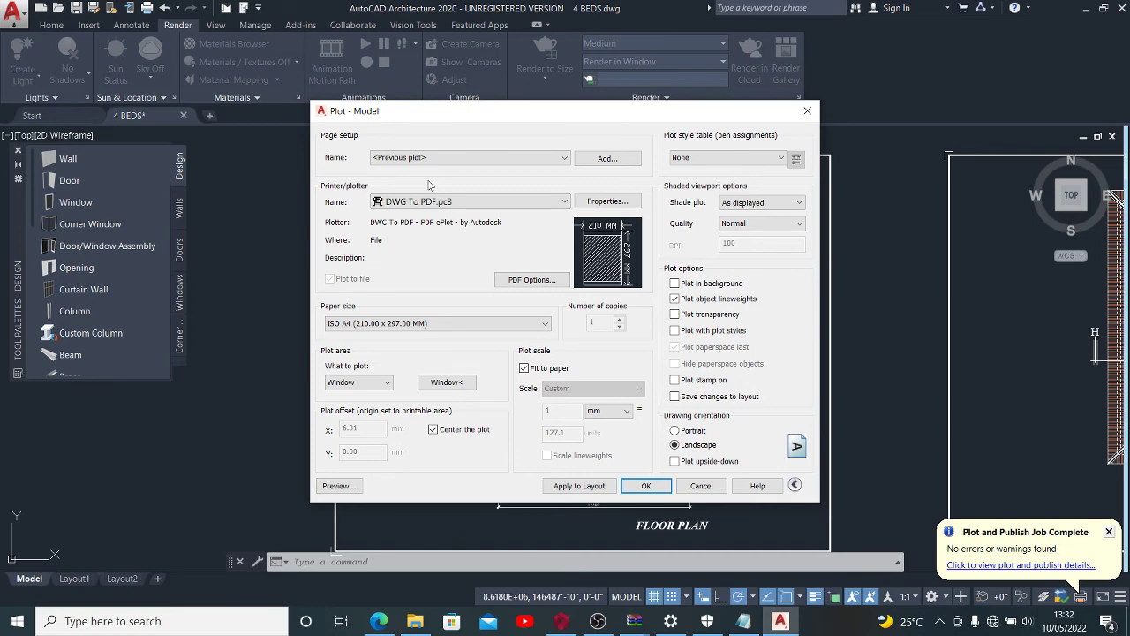
Preview the floor plan on the A4 sheet and plot it straight from the preview
left_click(343, 485)
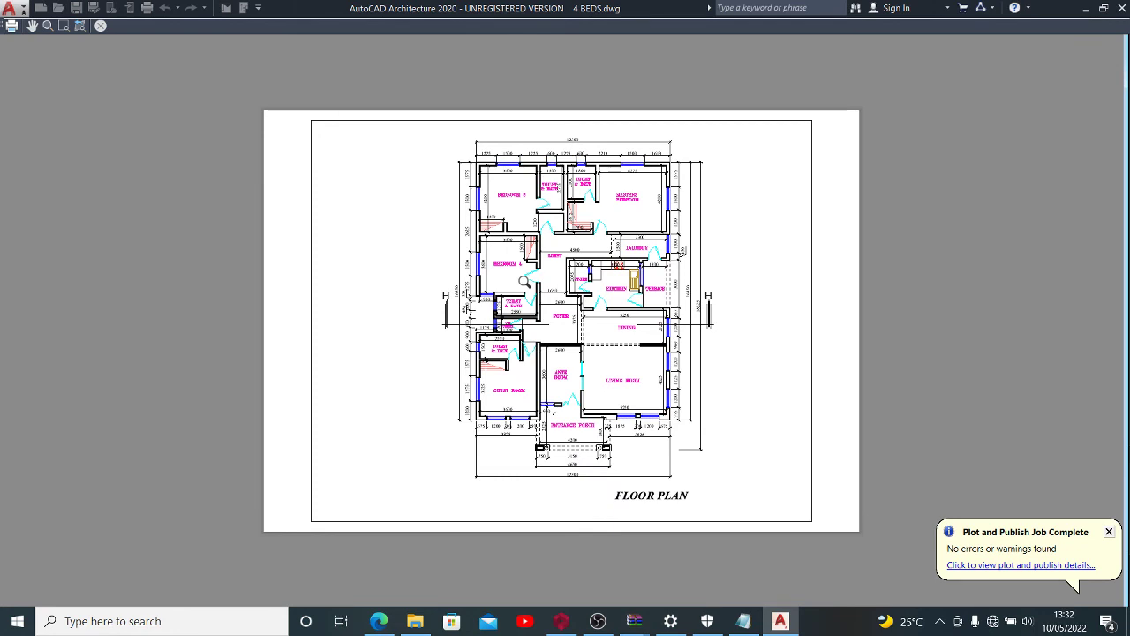
right_click(526, 283)
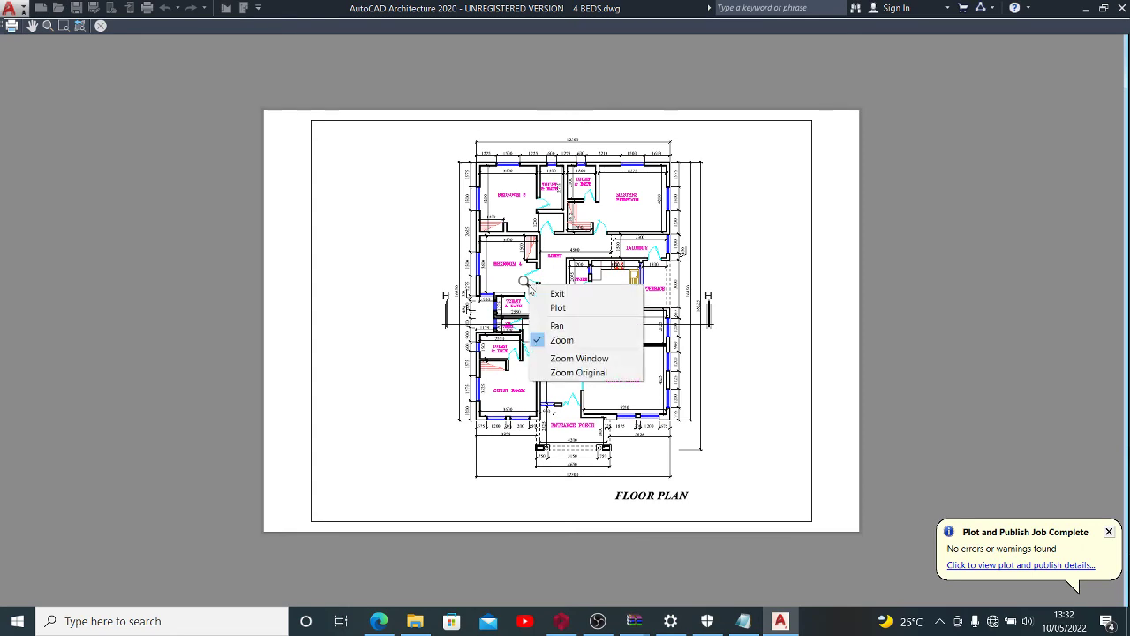
left_click(563, 309)
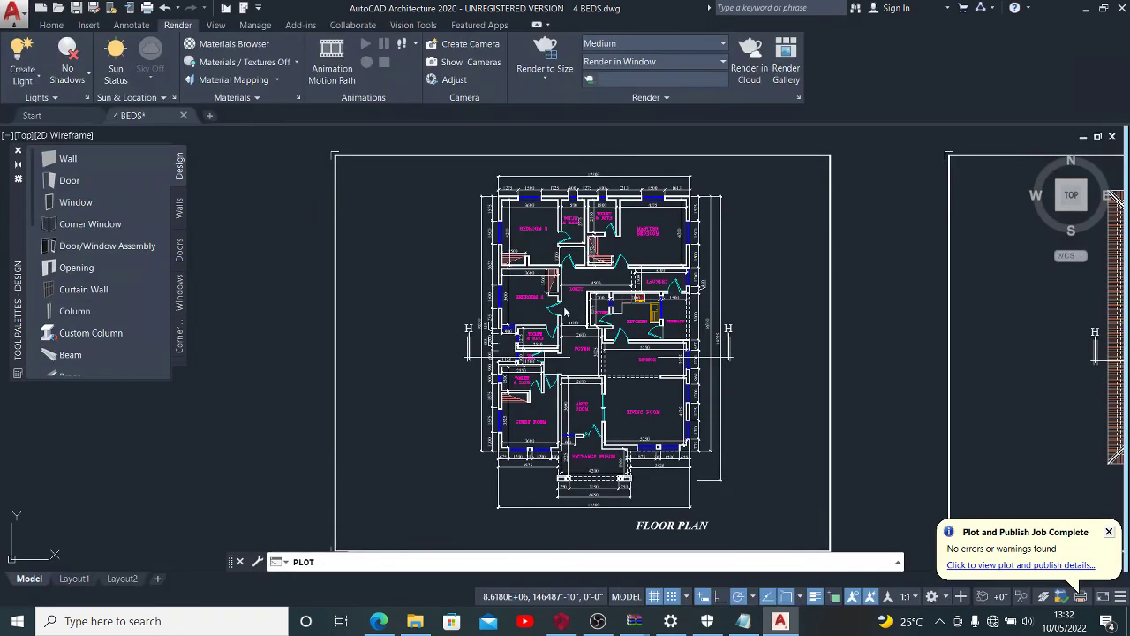
Save the plot over the existing 4 BEDS PDF on the Desktop
scroll(552, 362, "down", 3)
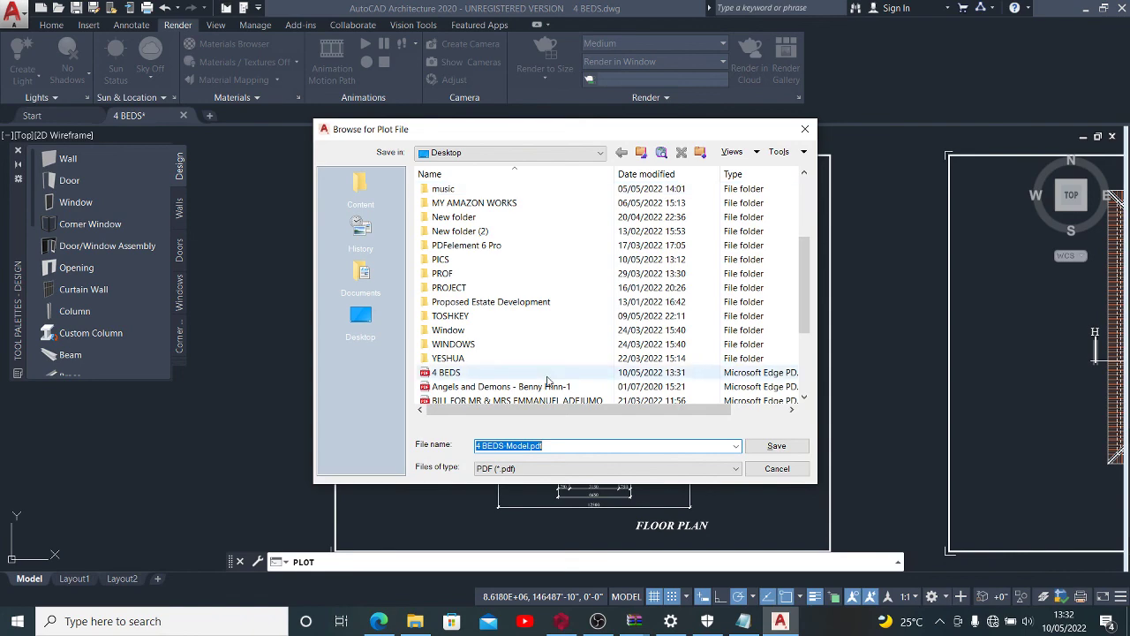
left_click(547, 375)
left_click(758, 449)
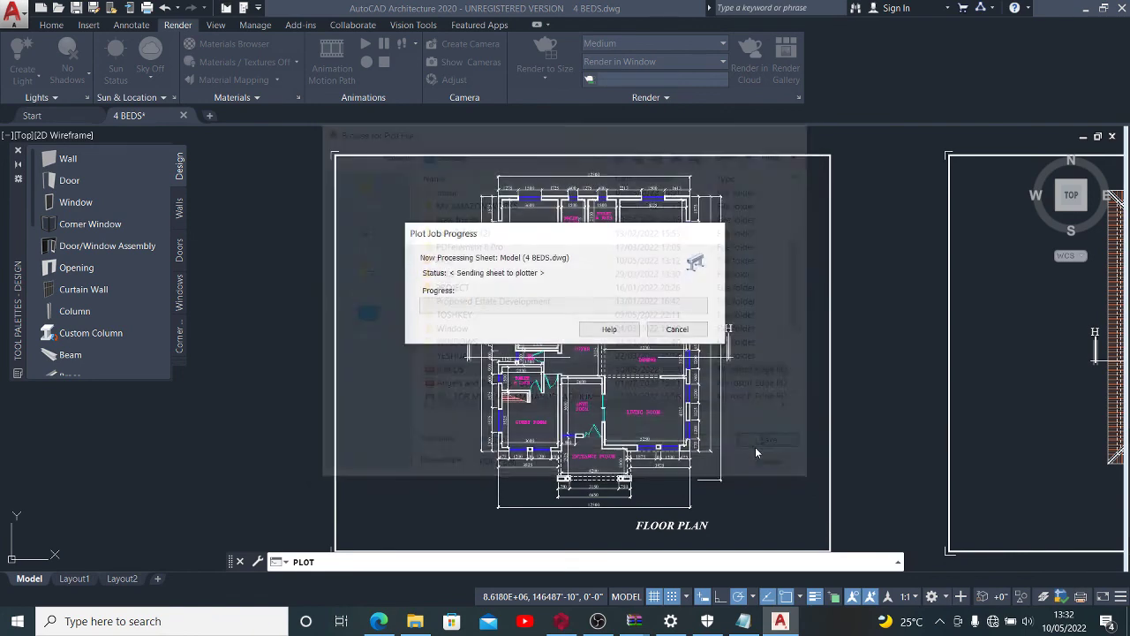